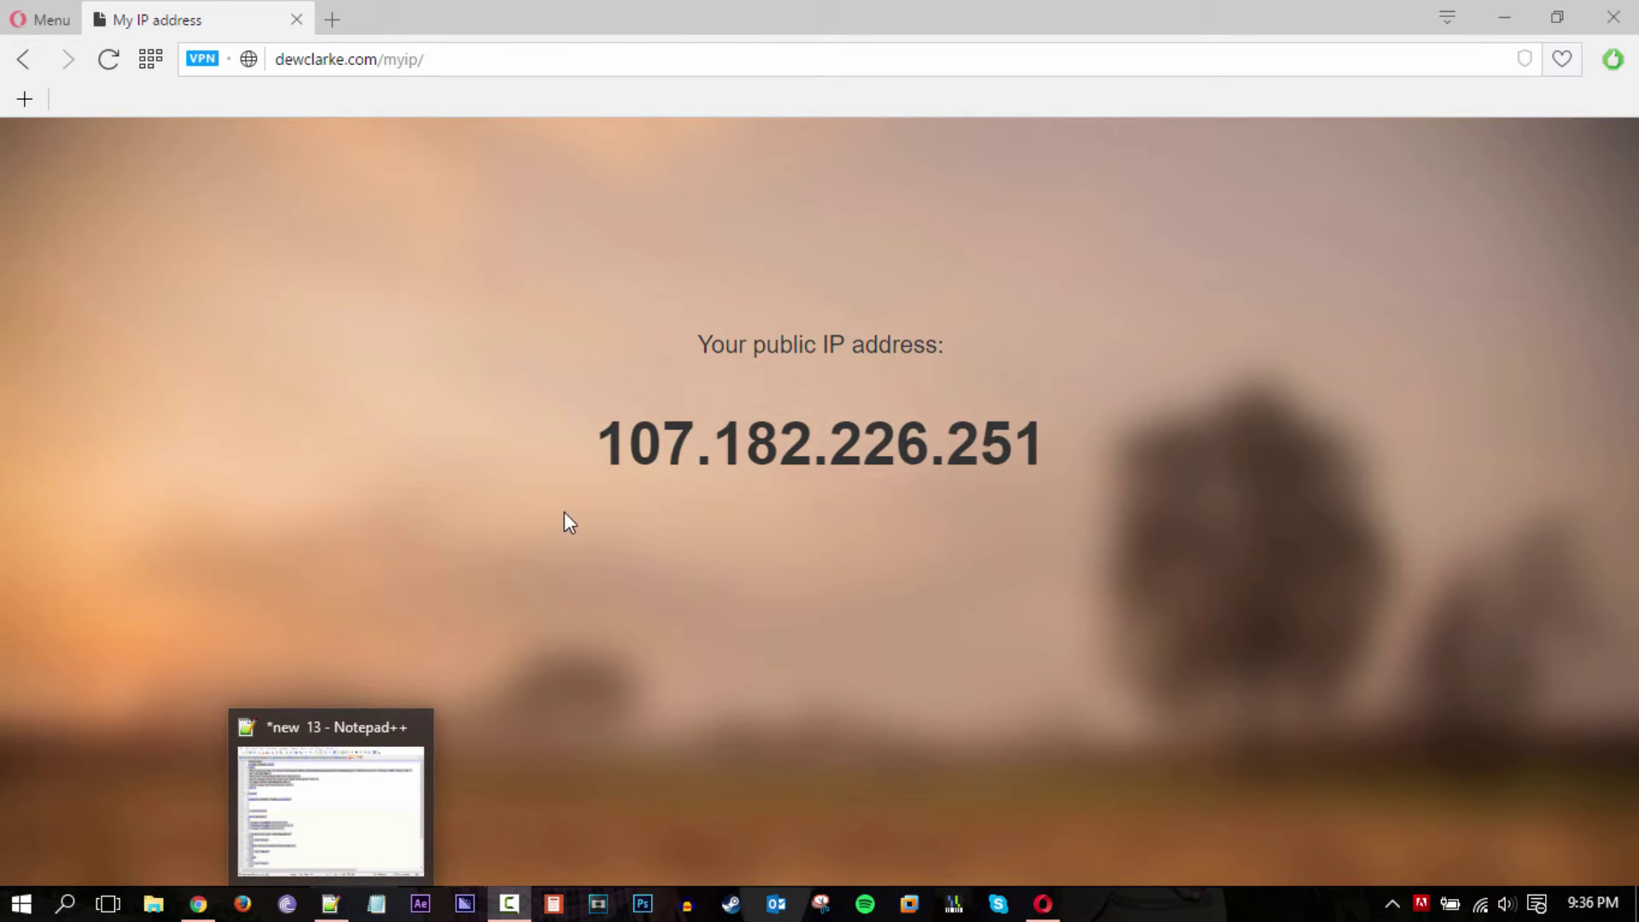
- Compare the index.php source with the live myip IP page, finishing on the source code
left_click(198, 905)
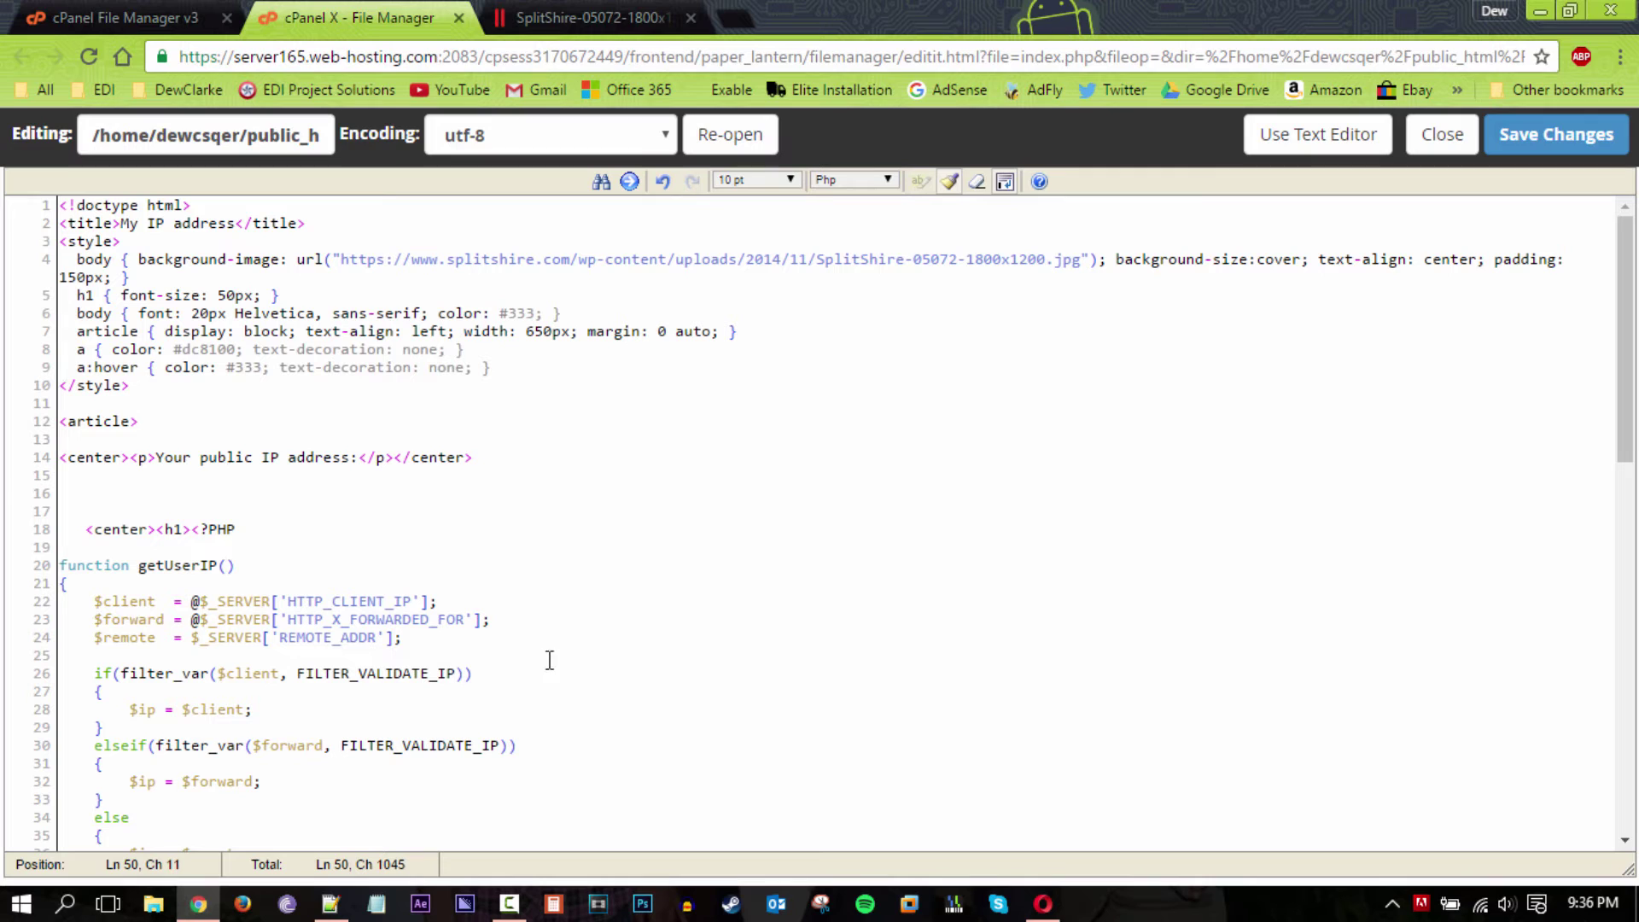
left_click(1045, 906)
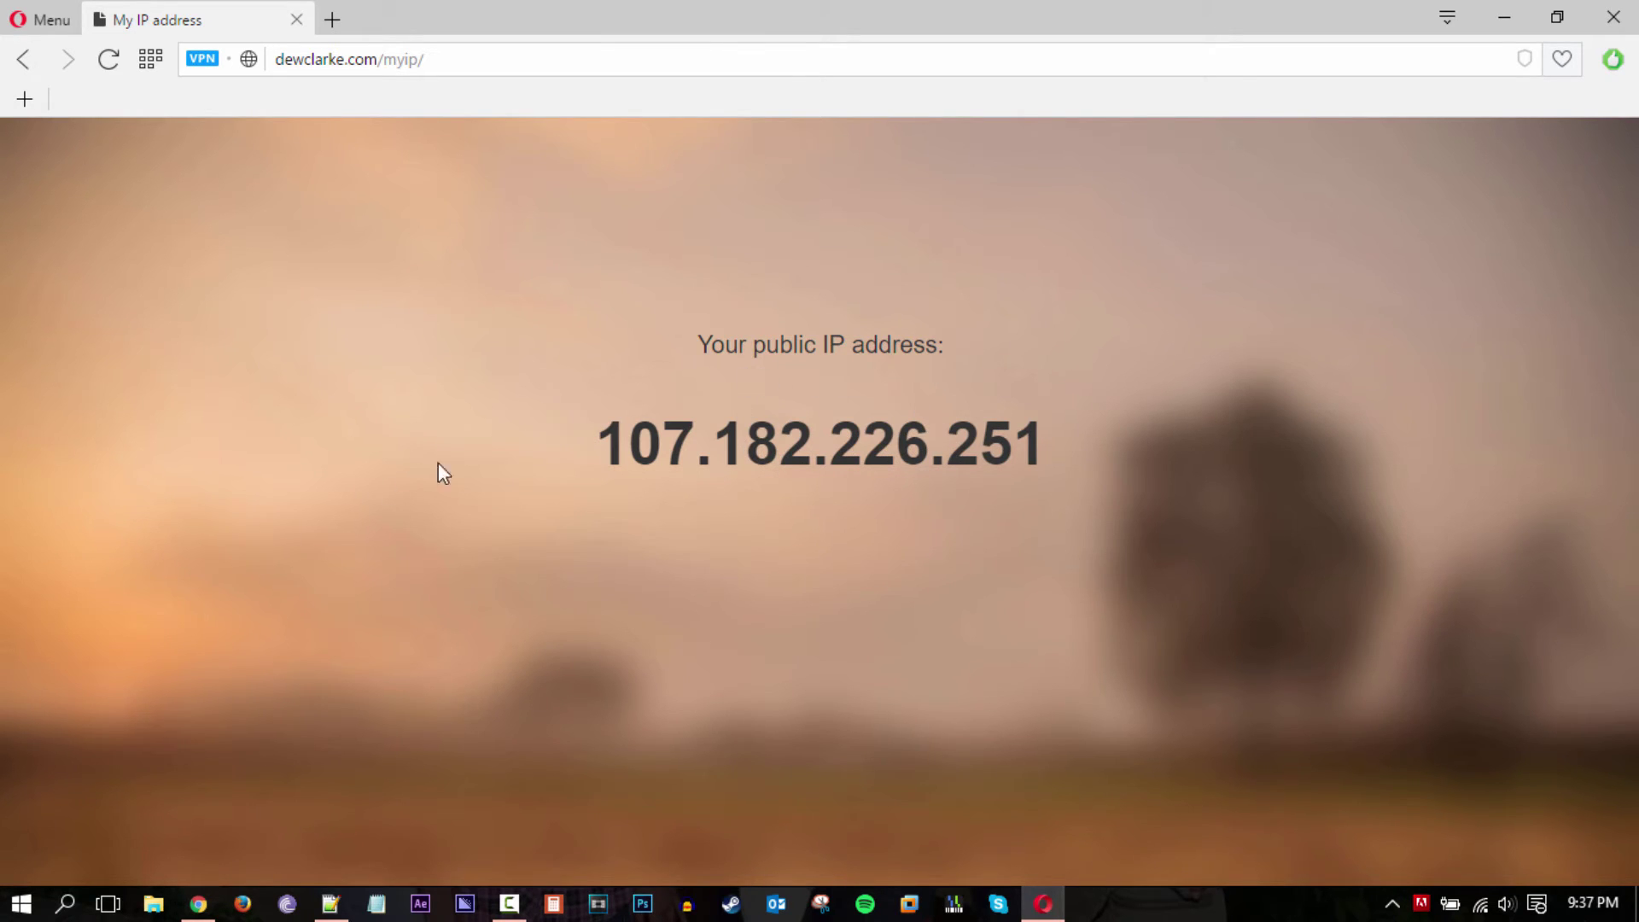
left_click(199, 905)
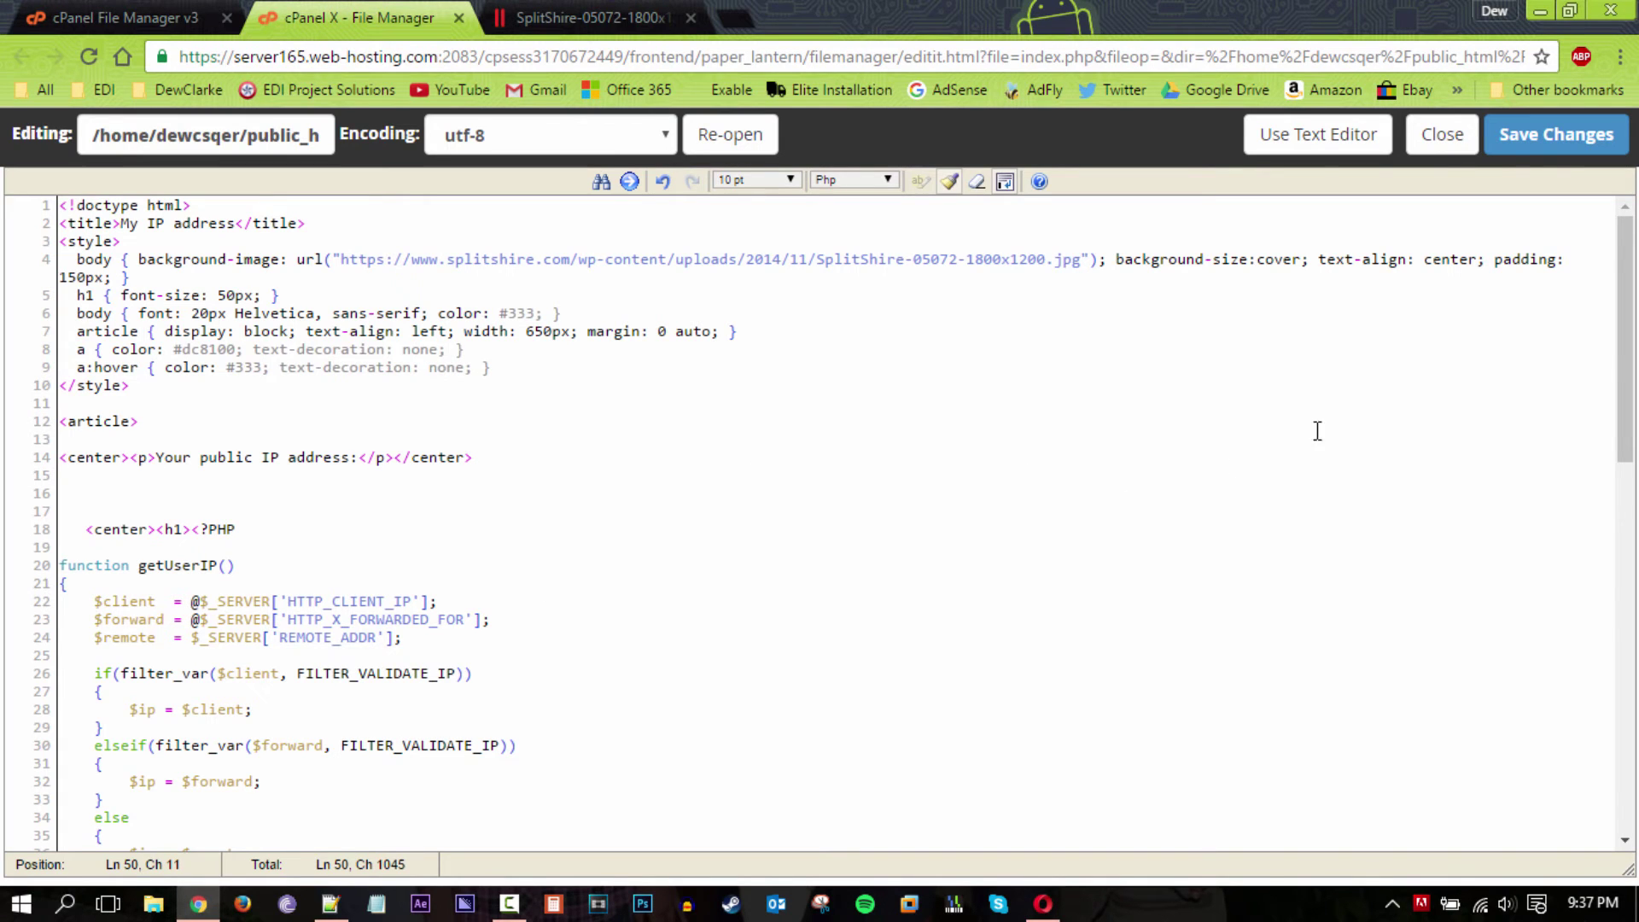
left_click_drag(1621, 356, 1613, 442)
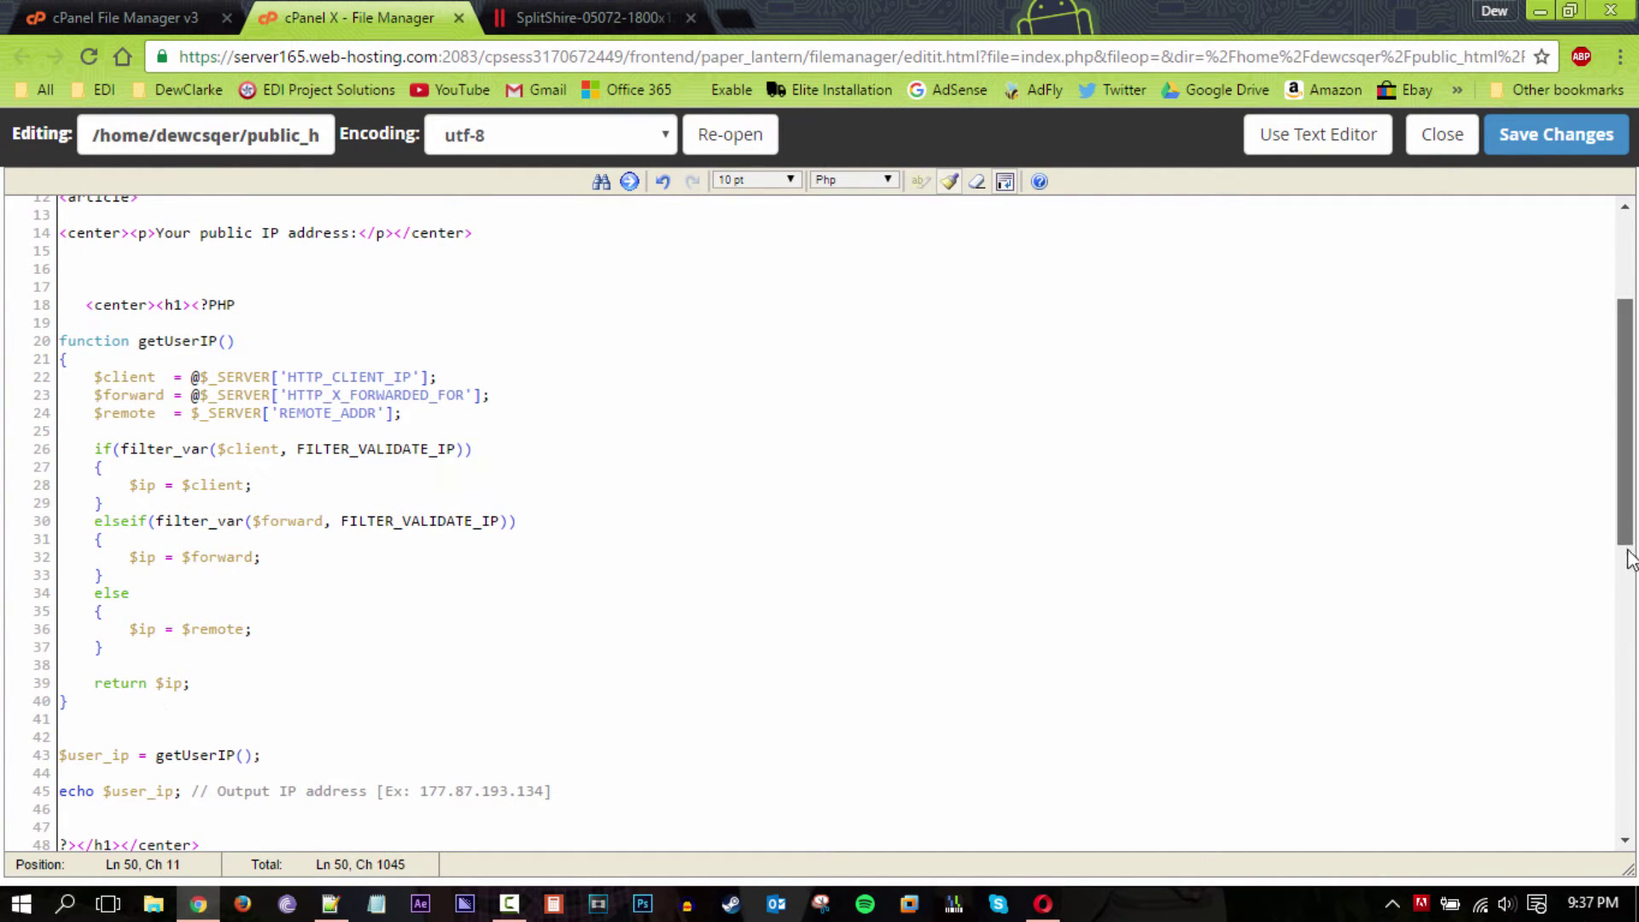
left_click_drag(1628, 564, 1631, 372)
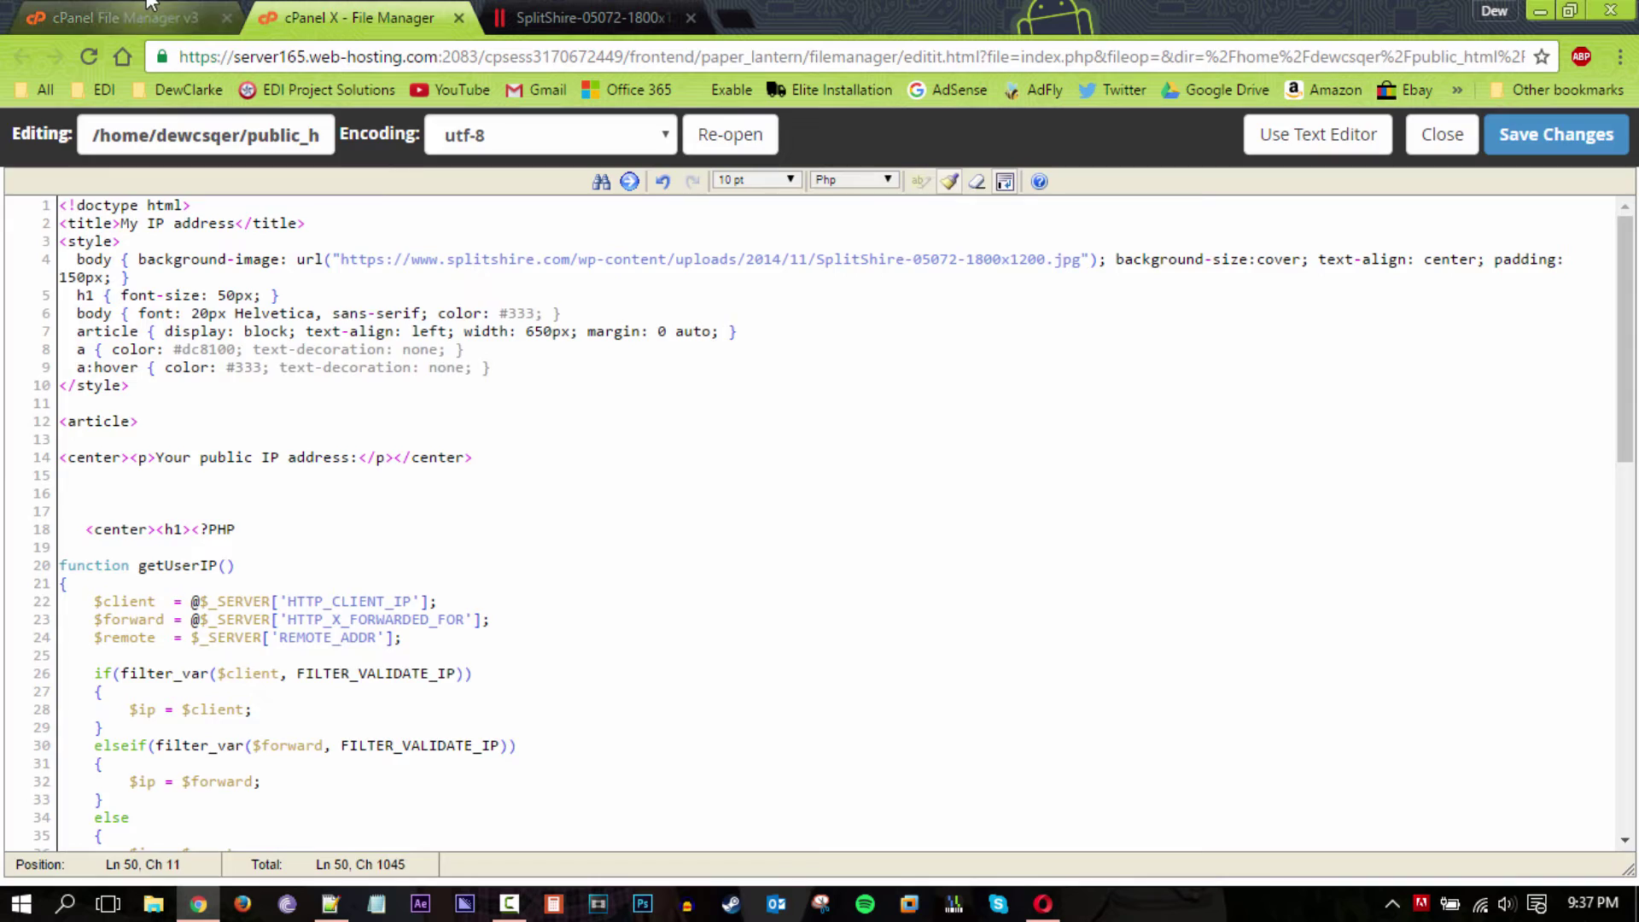
- Check that public_html/myip holds index.php, then bring up the live IP page in Opera
left_click(128, 17)
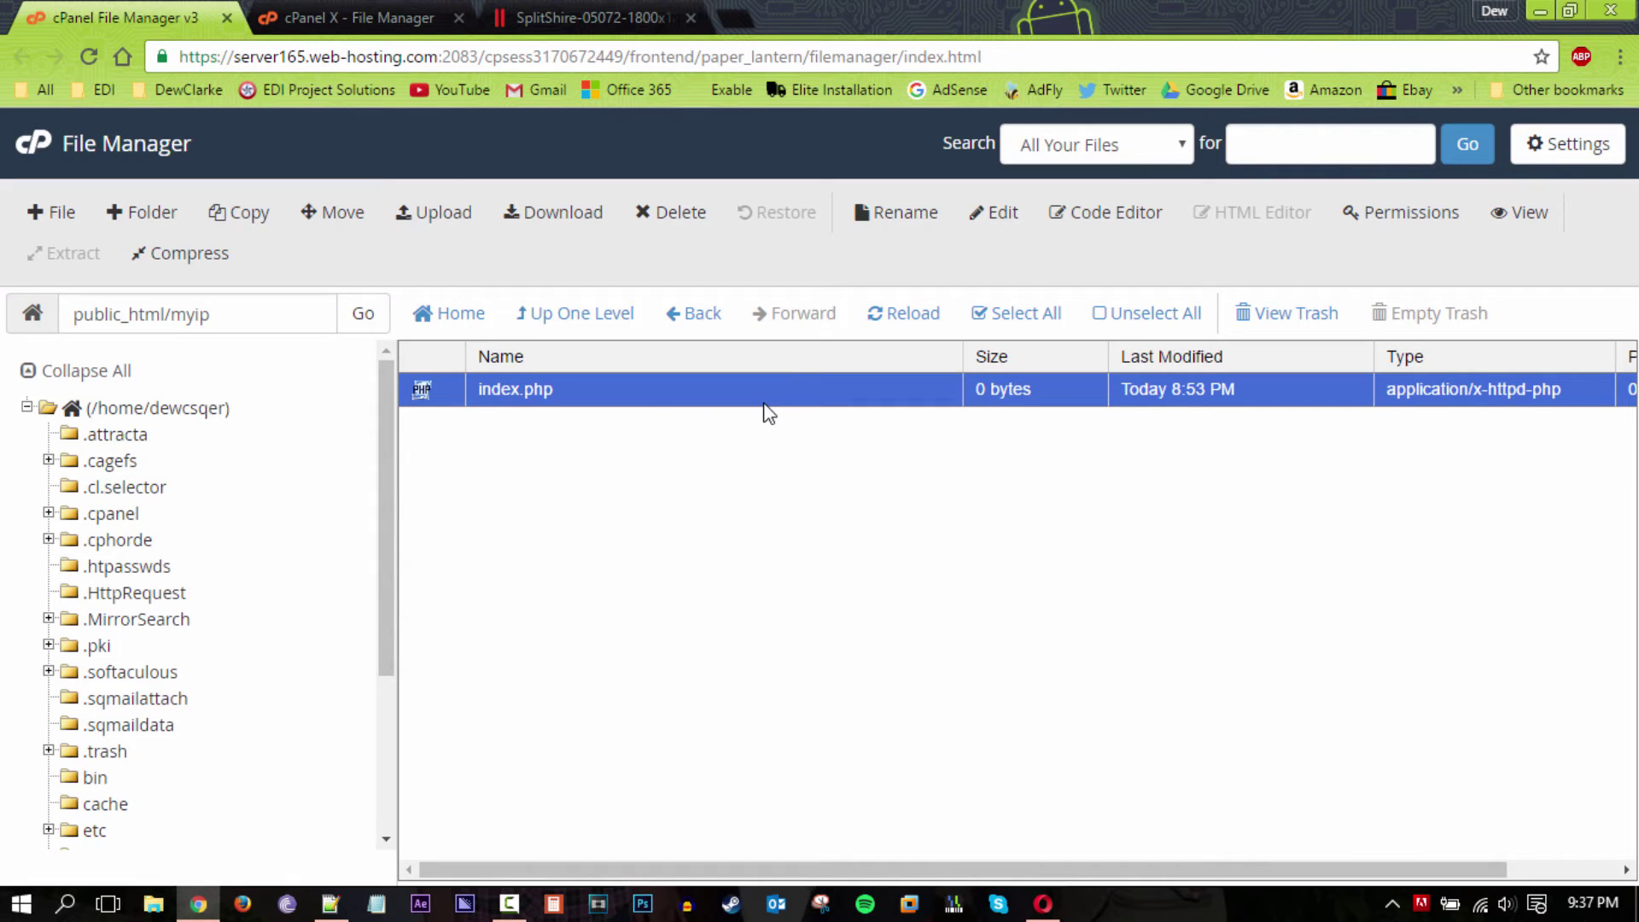
left_click(359, 17)
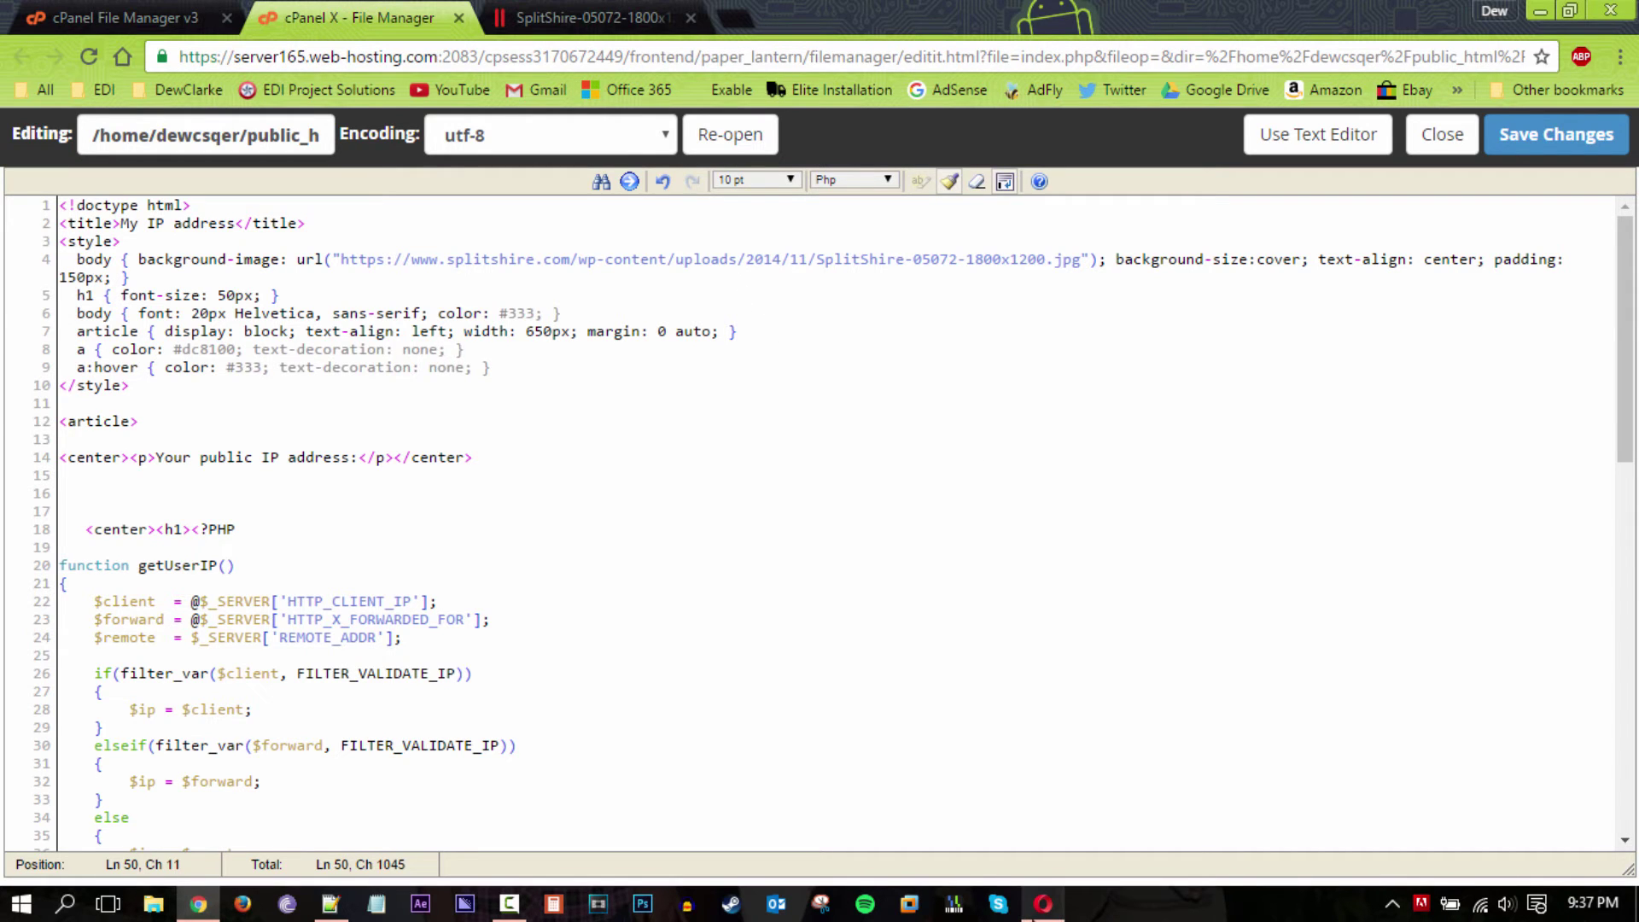
left_click(1044, 904)
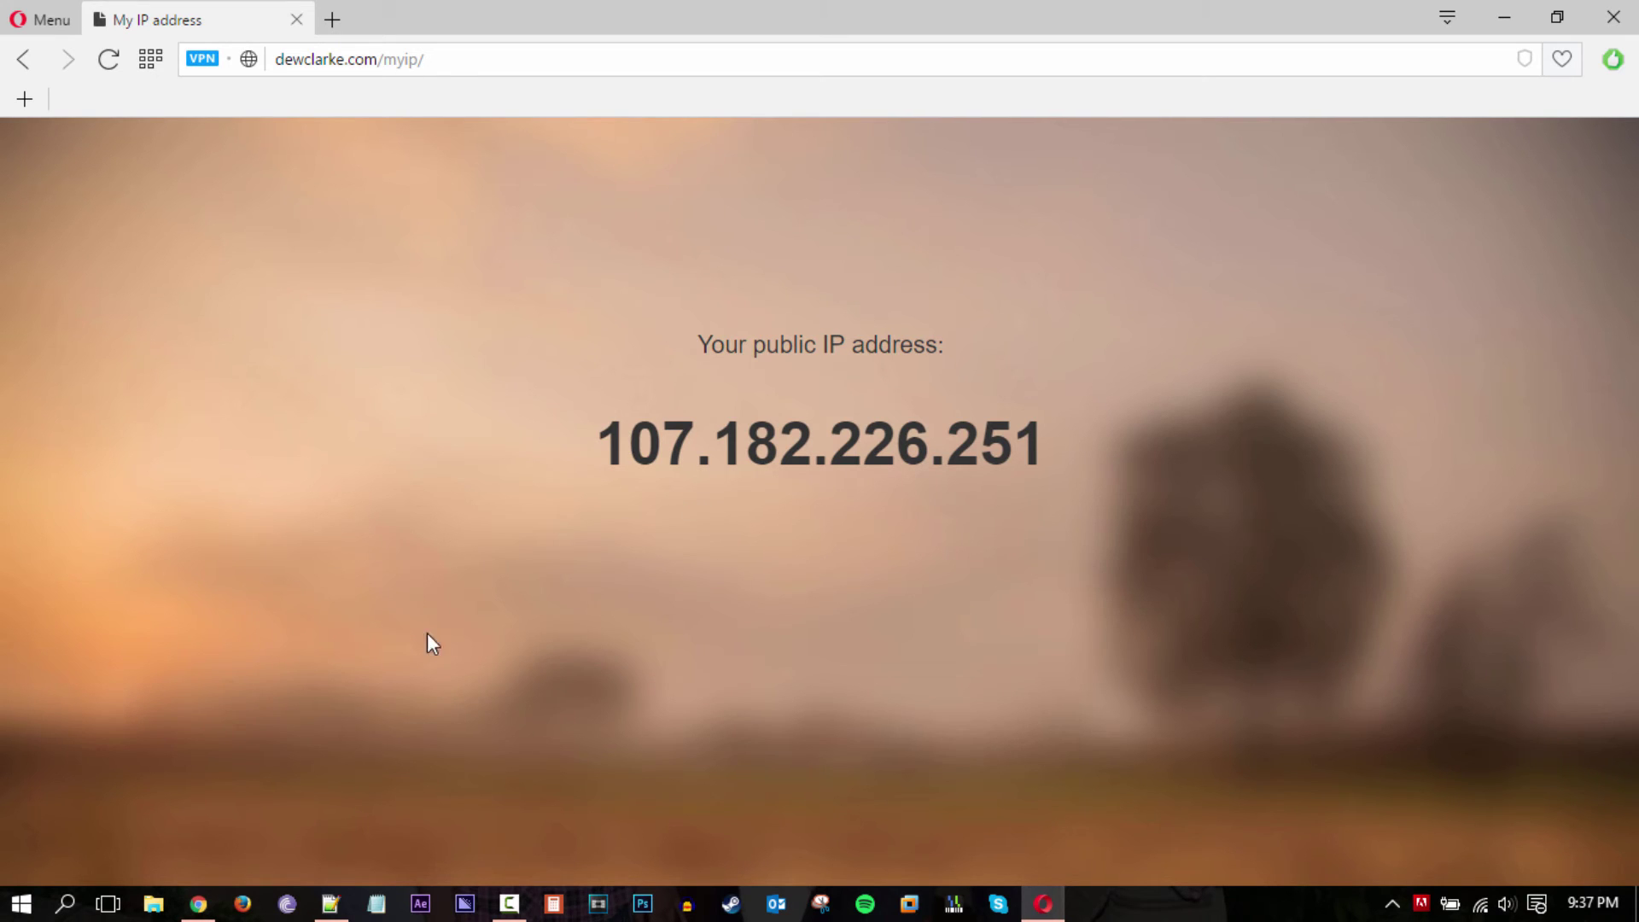
- Highlight the SplitShire background-image URL on line 4 of index.php, then deselect it
left_click(200, 904)
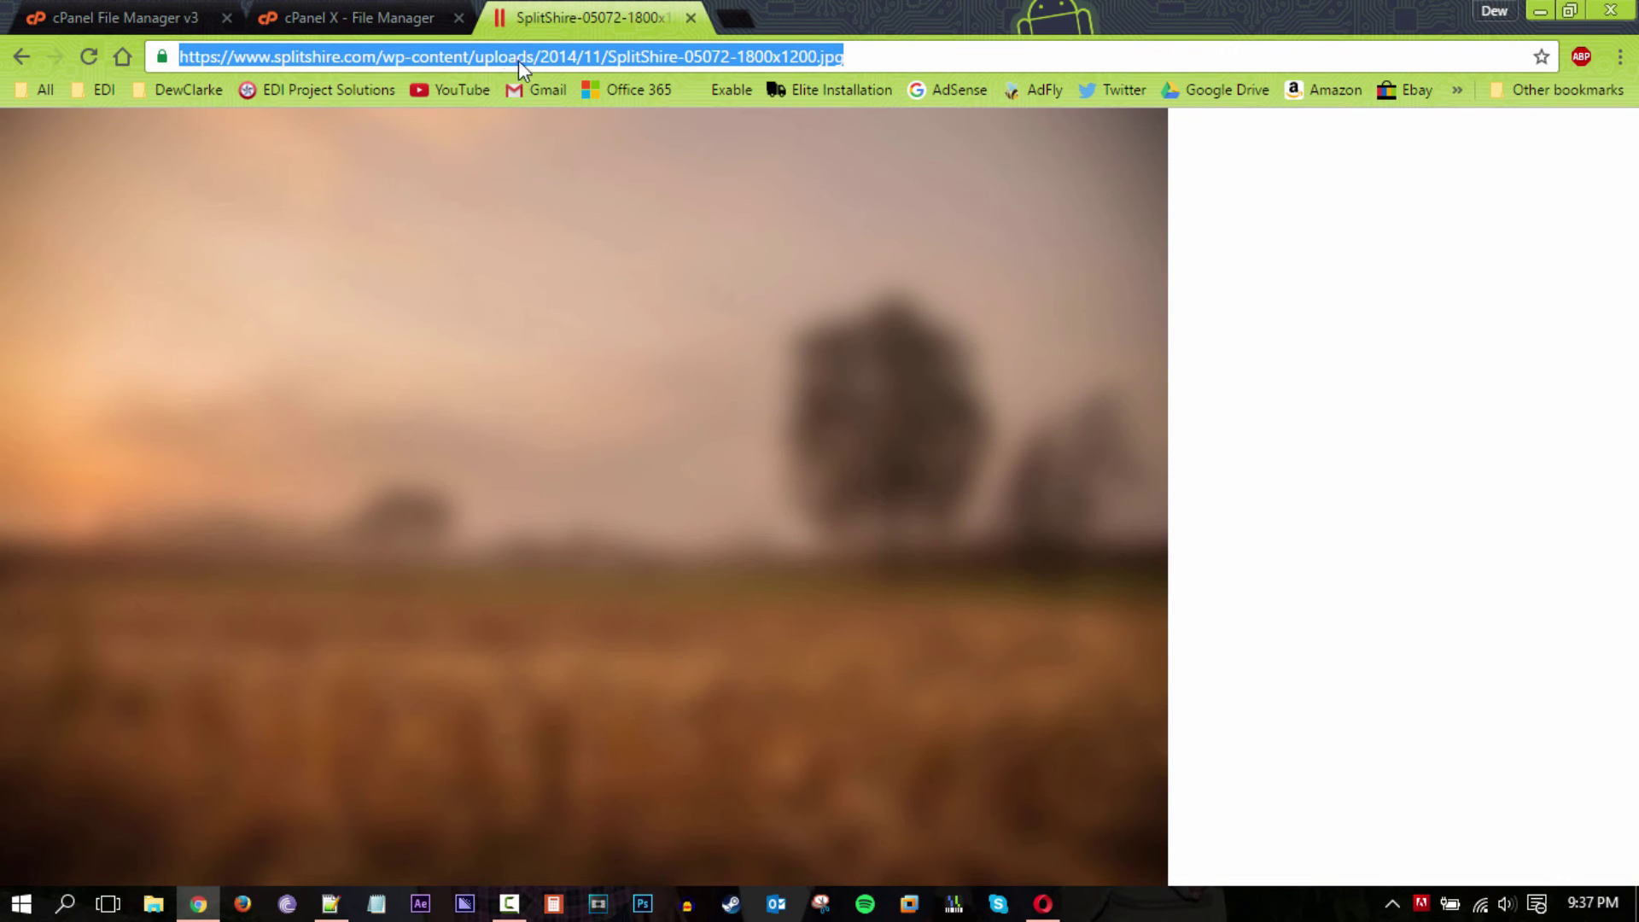
left_click(359, 17)
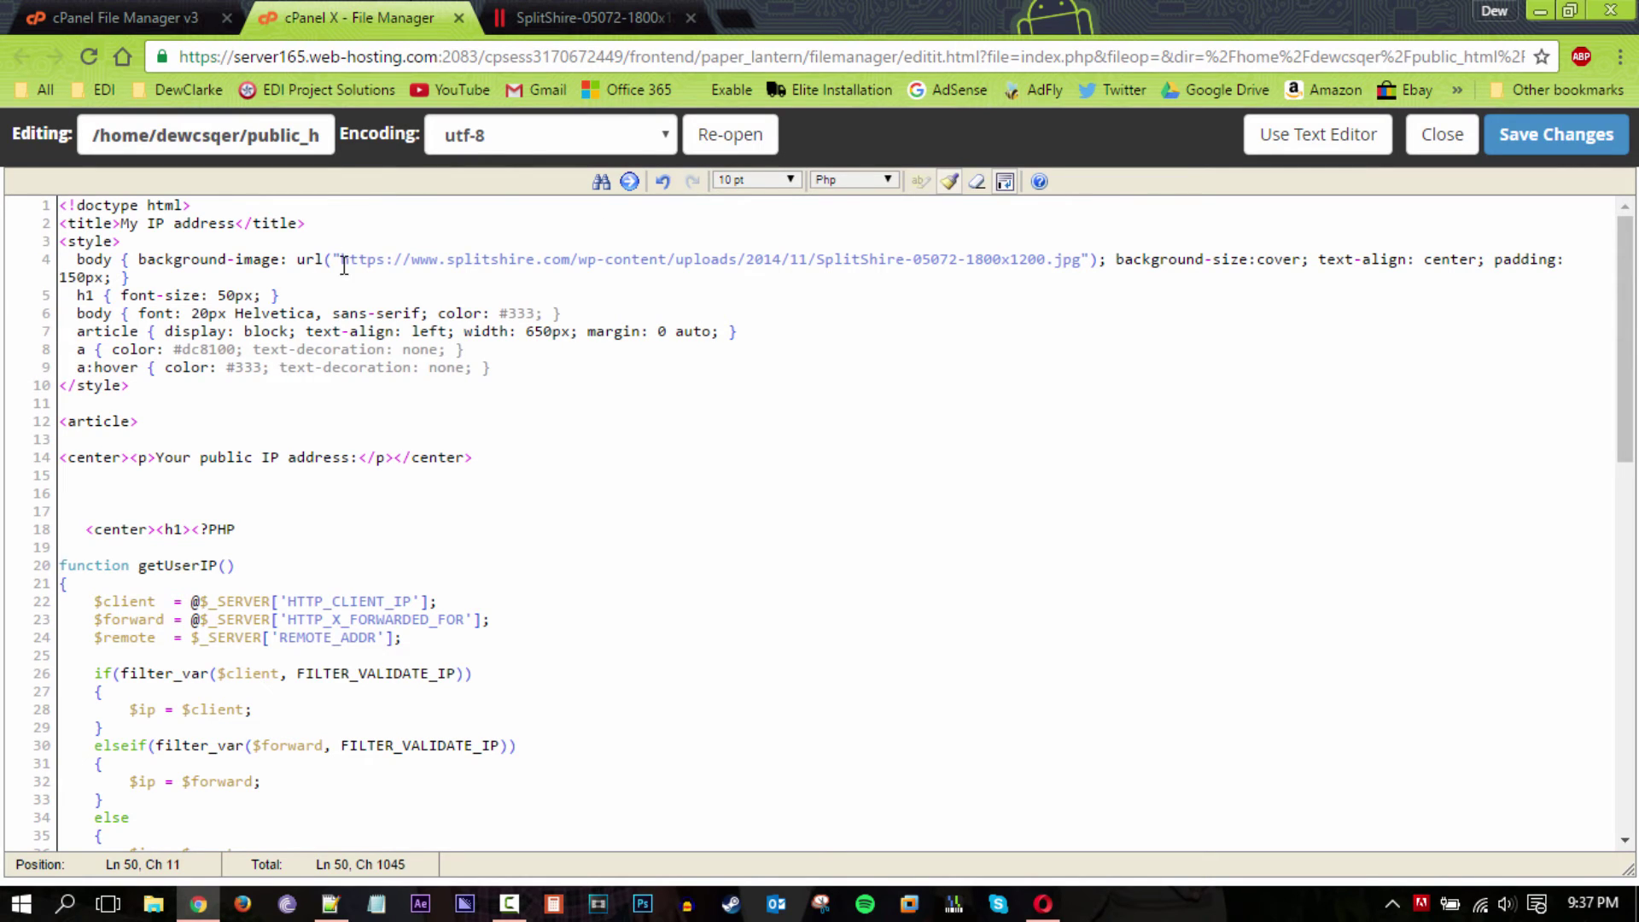
left_click_drag(341, 261, 1099, 261)
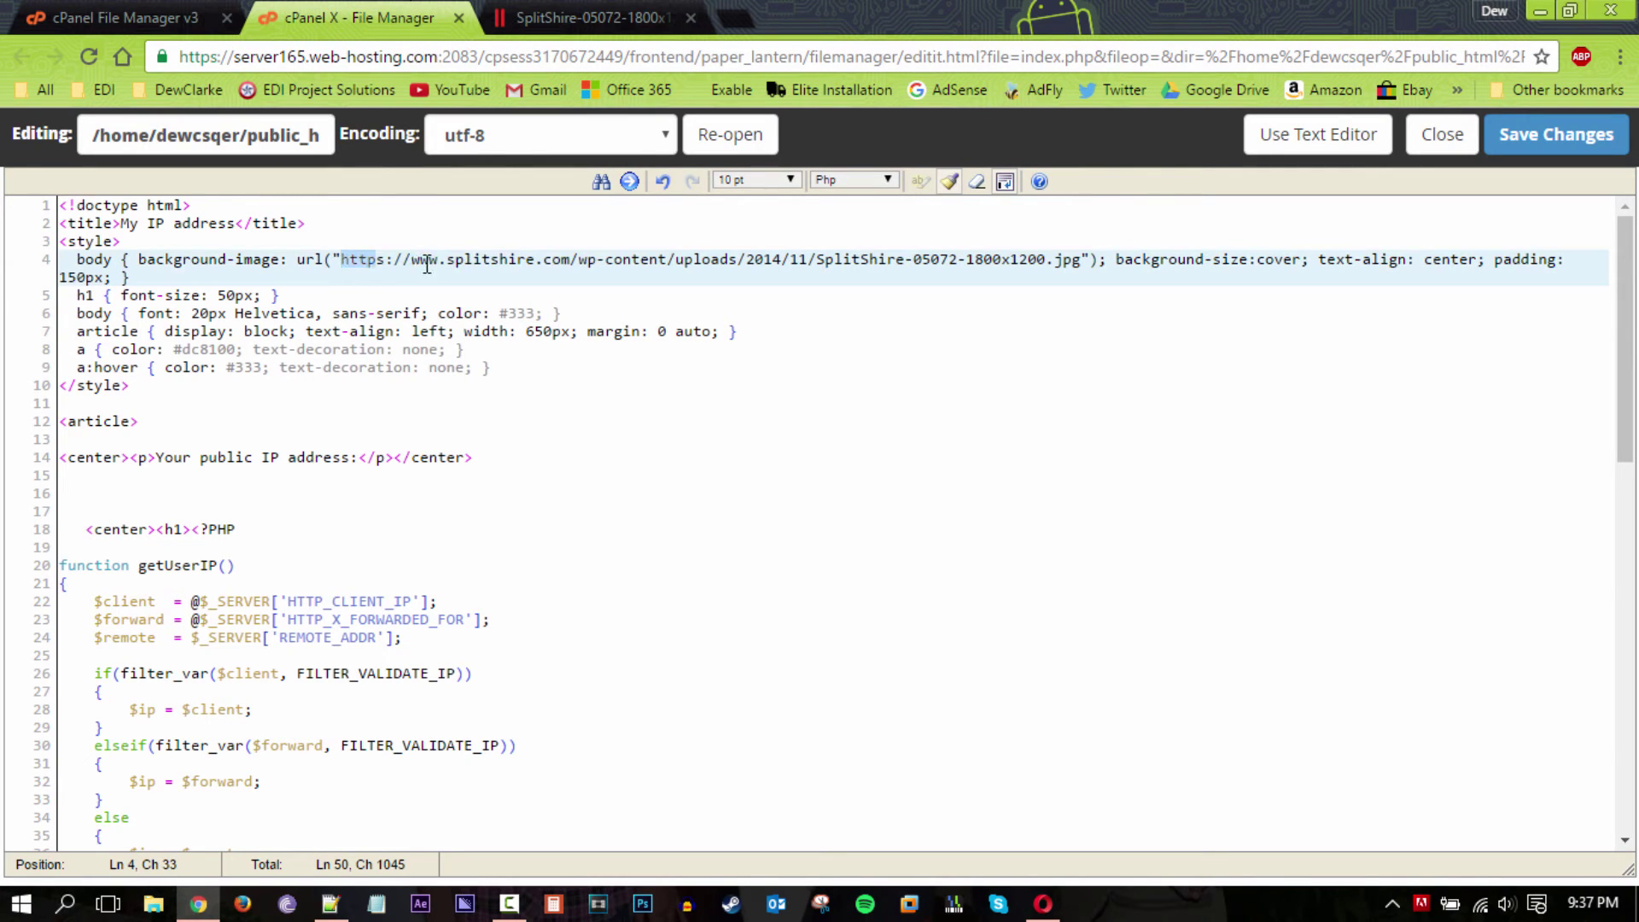
left_click(1035, 363)
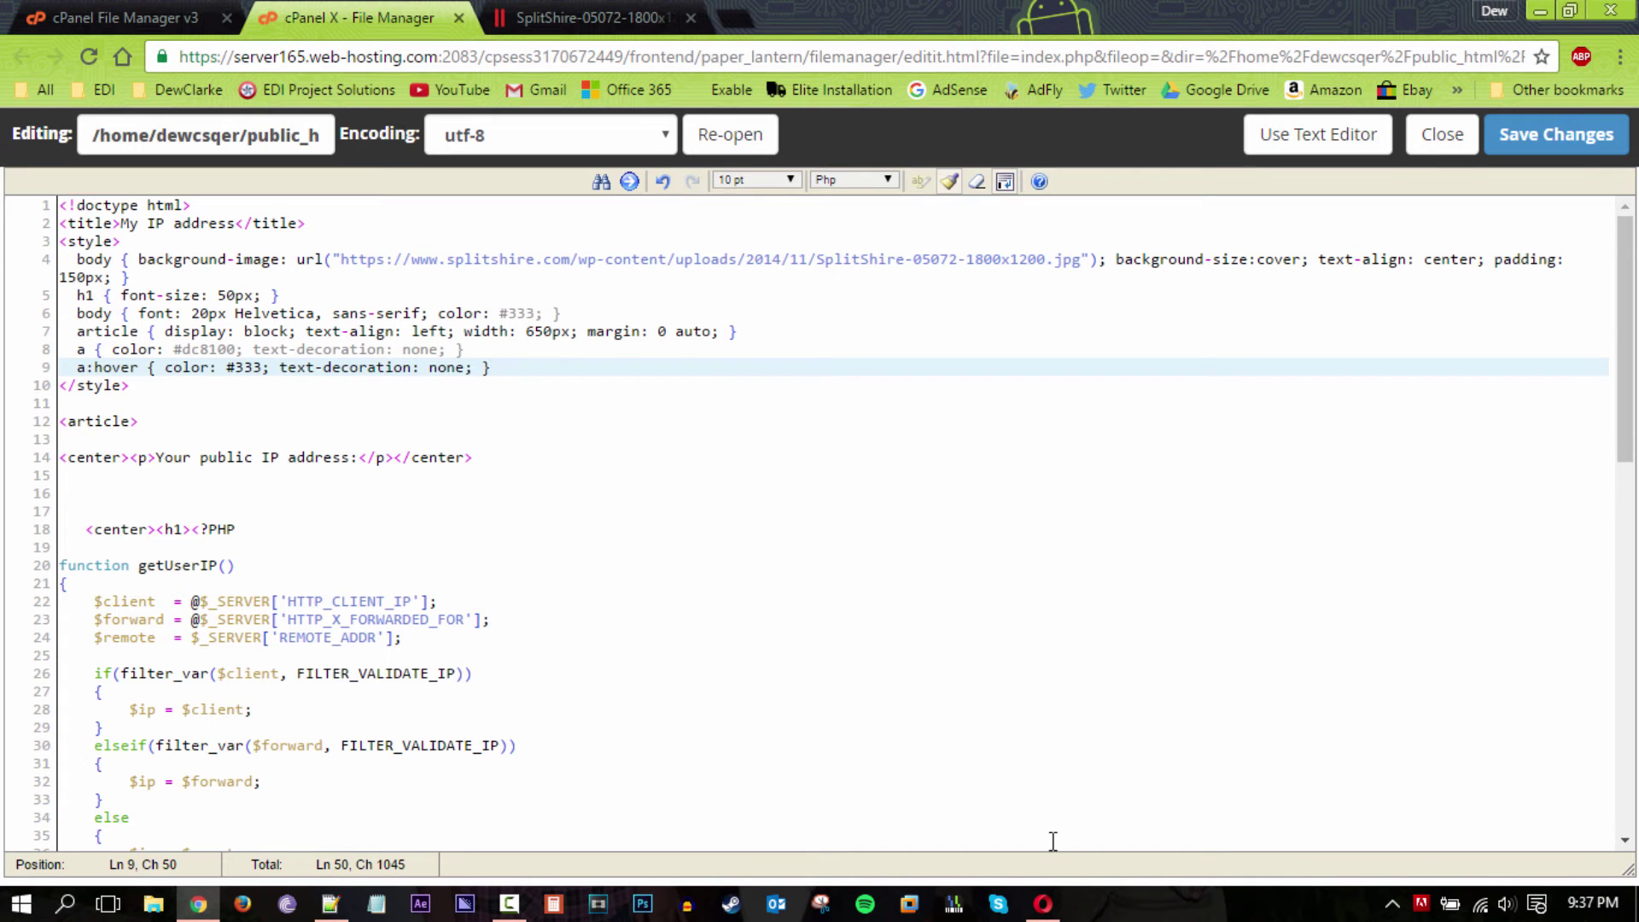
- Highlight lines 18–48, getUserIP through the IP echo, then show the live myip page
left_click(1043, 904)
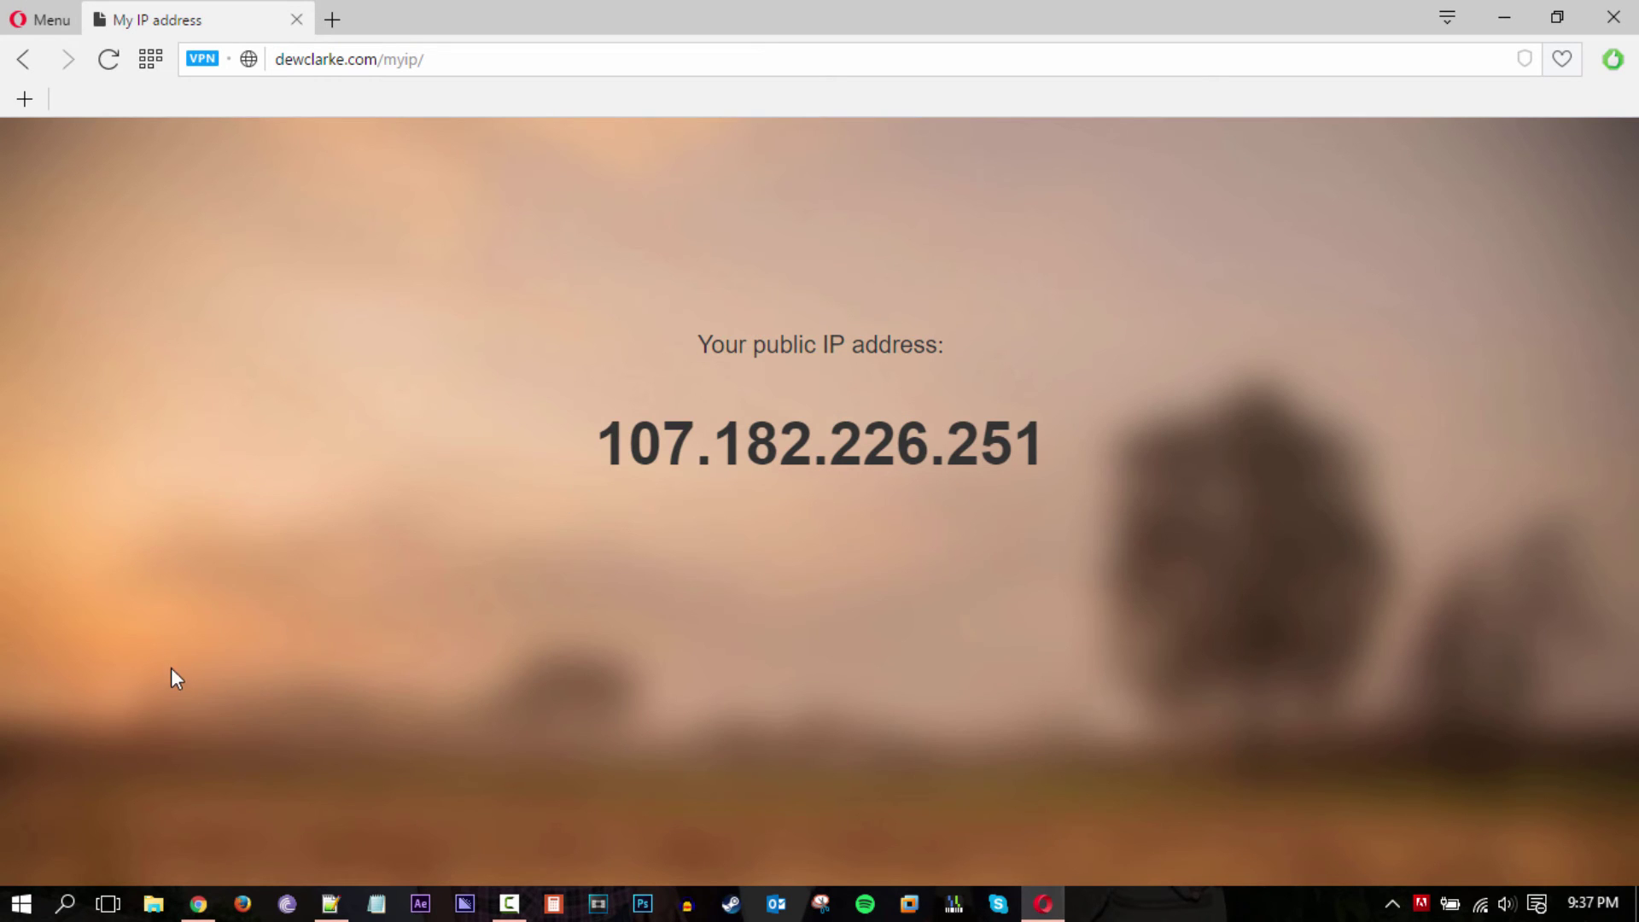
left_click(198, 904)
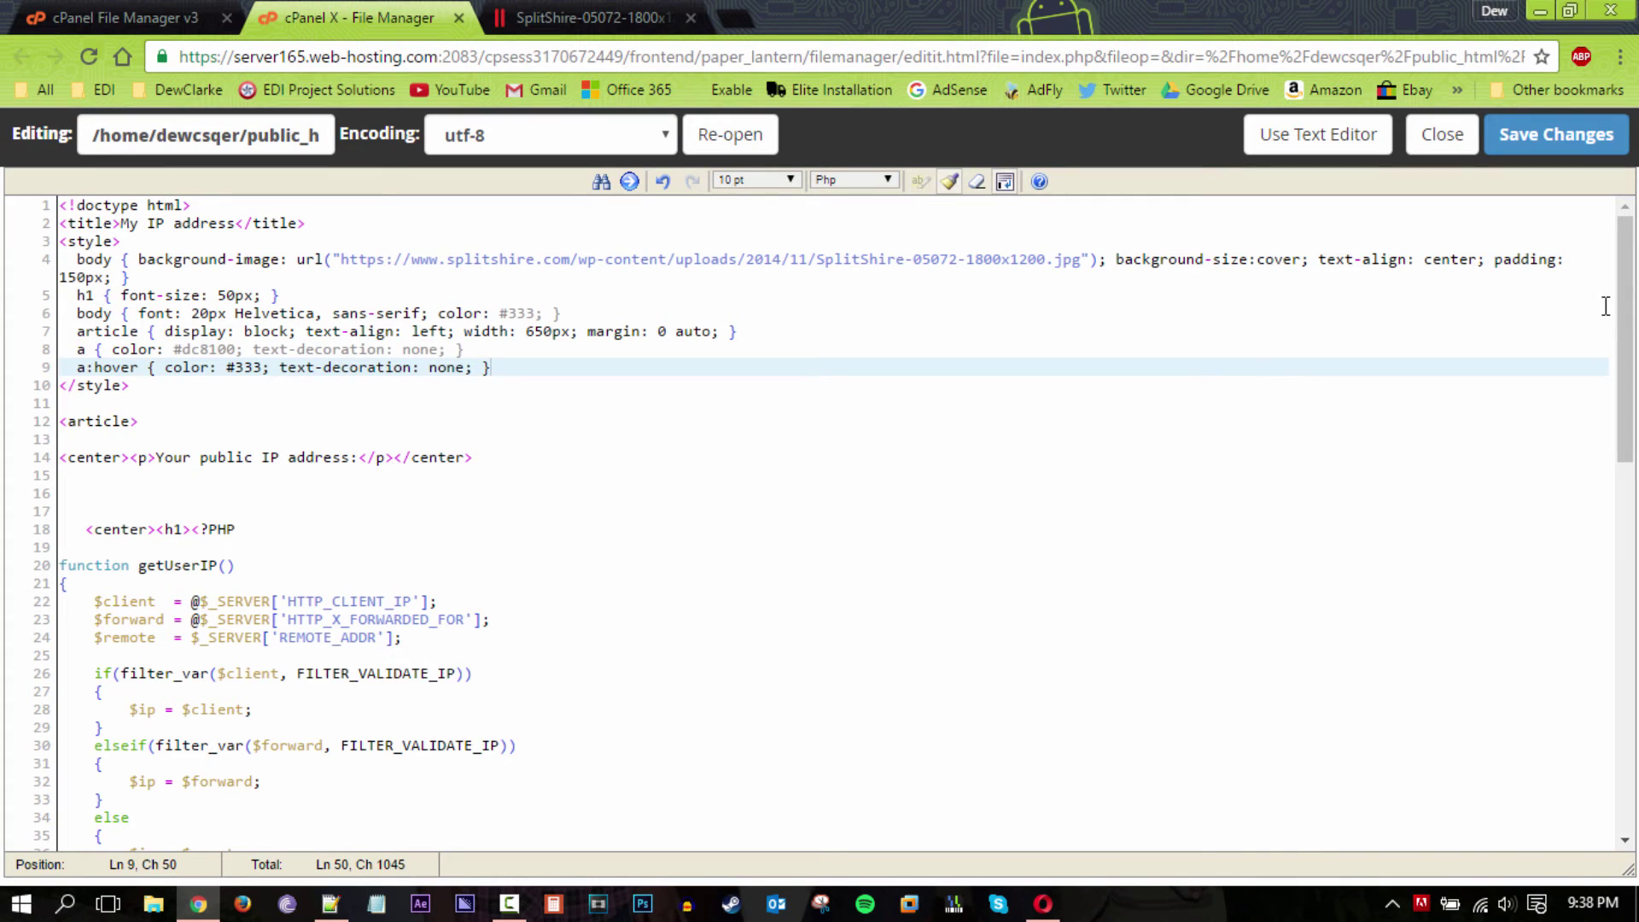
left_click_drag(1626, 315, 1627, 390)
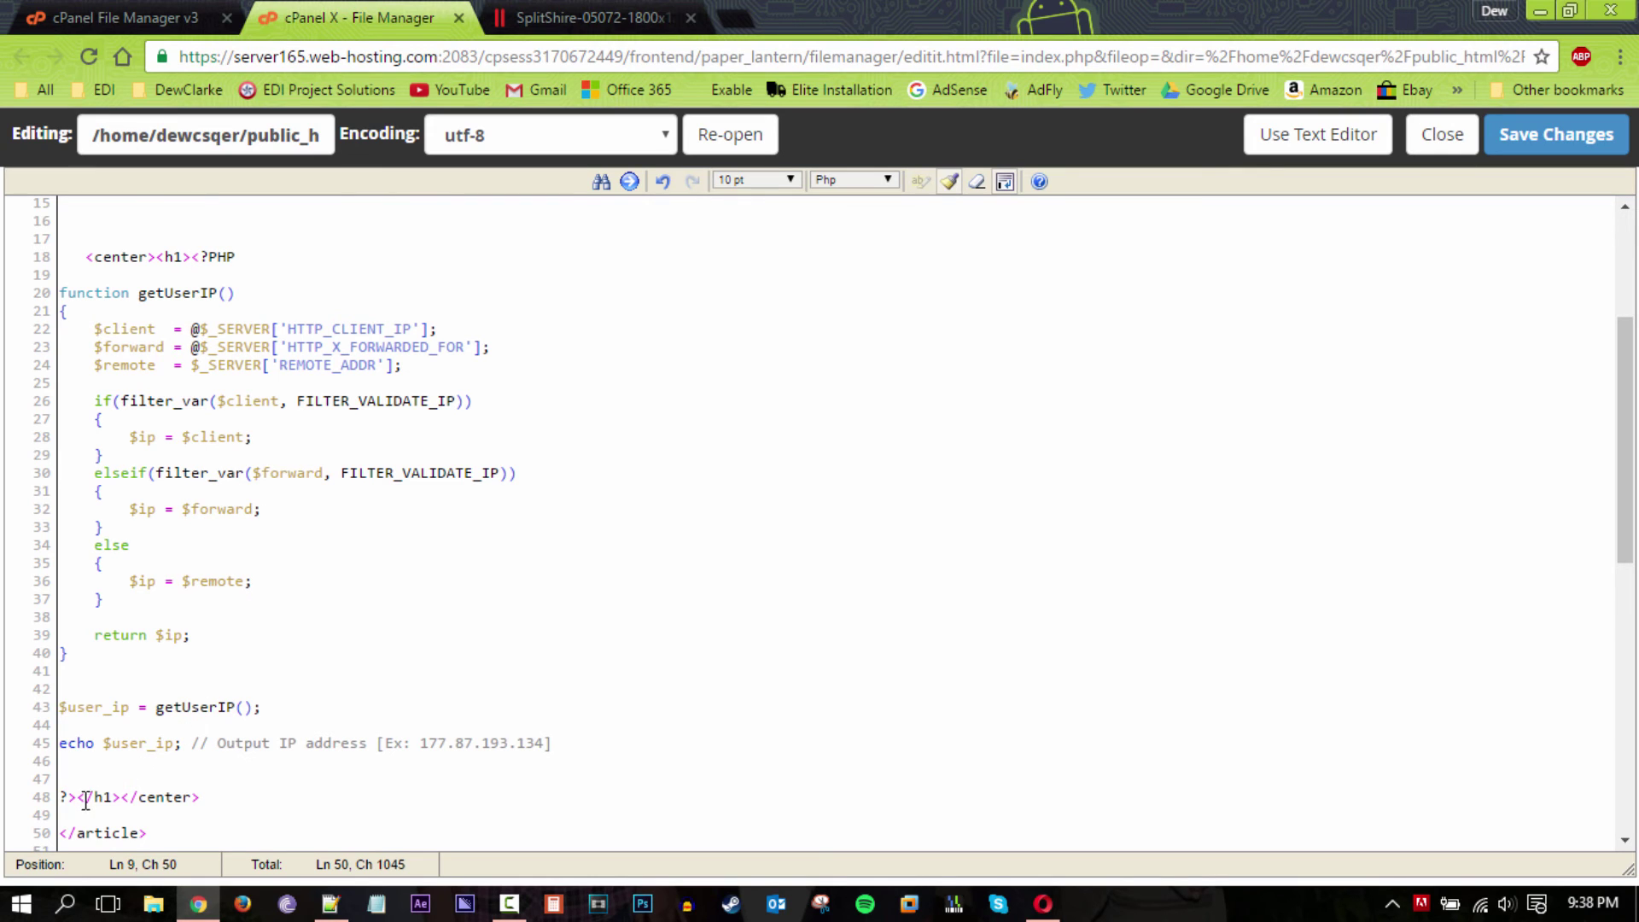
mouse_move(80, 797)
left_mouse_down()
mouse_move(61, 756)
mouse_move(192, 256)
left_mouse_up()
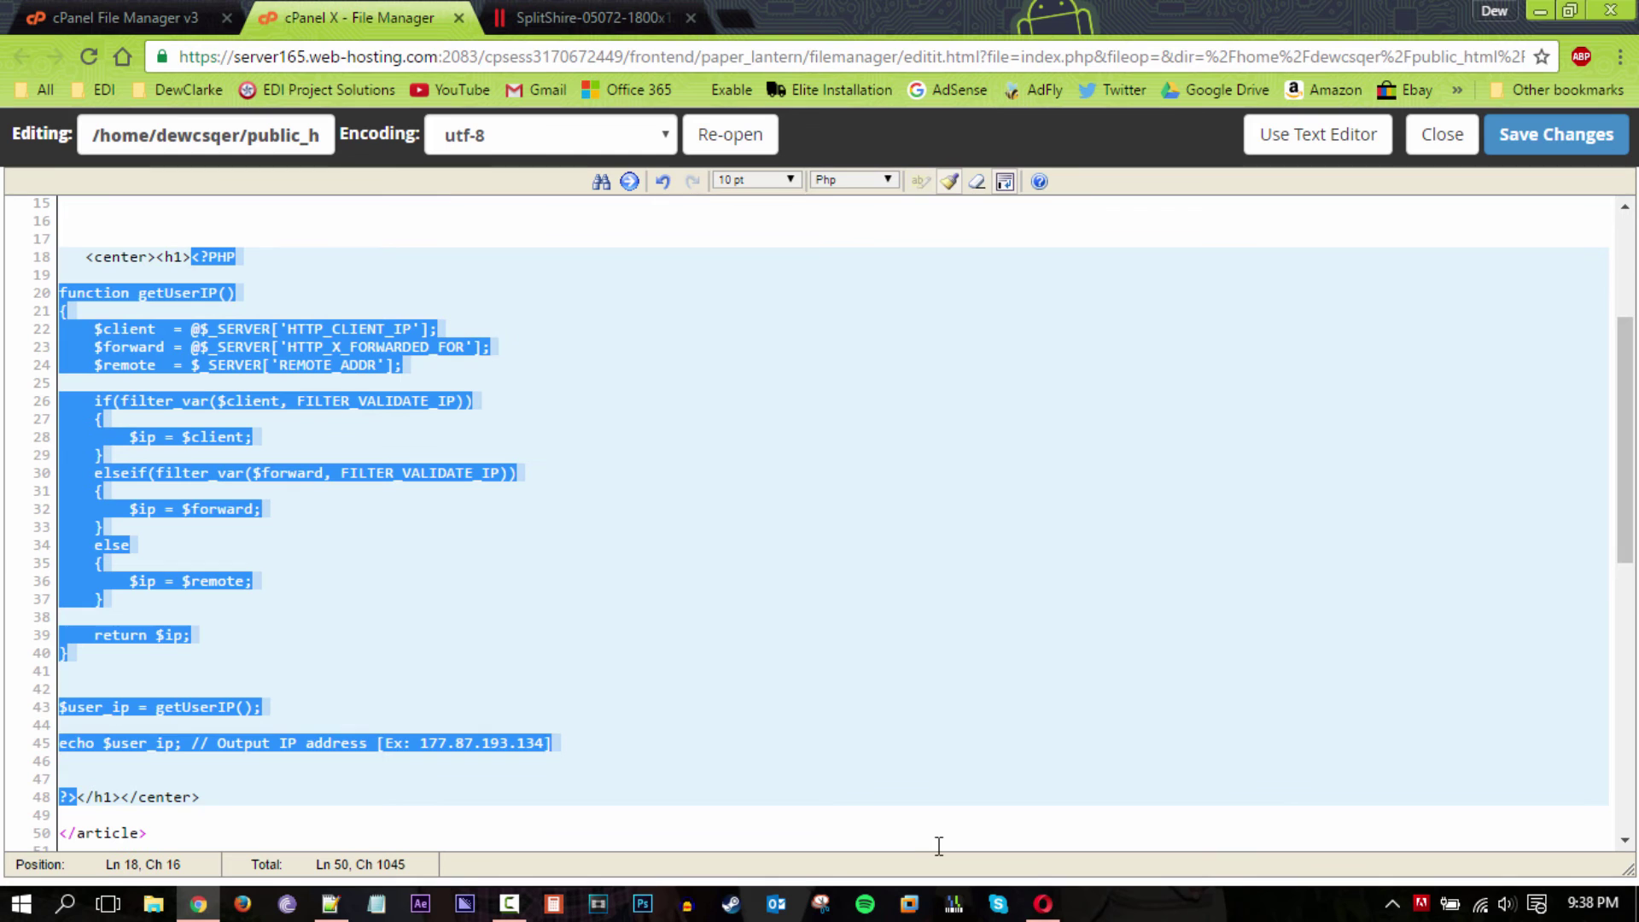
left_click(1047, 908)
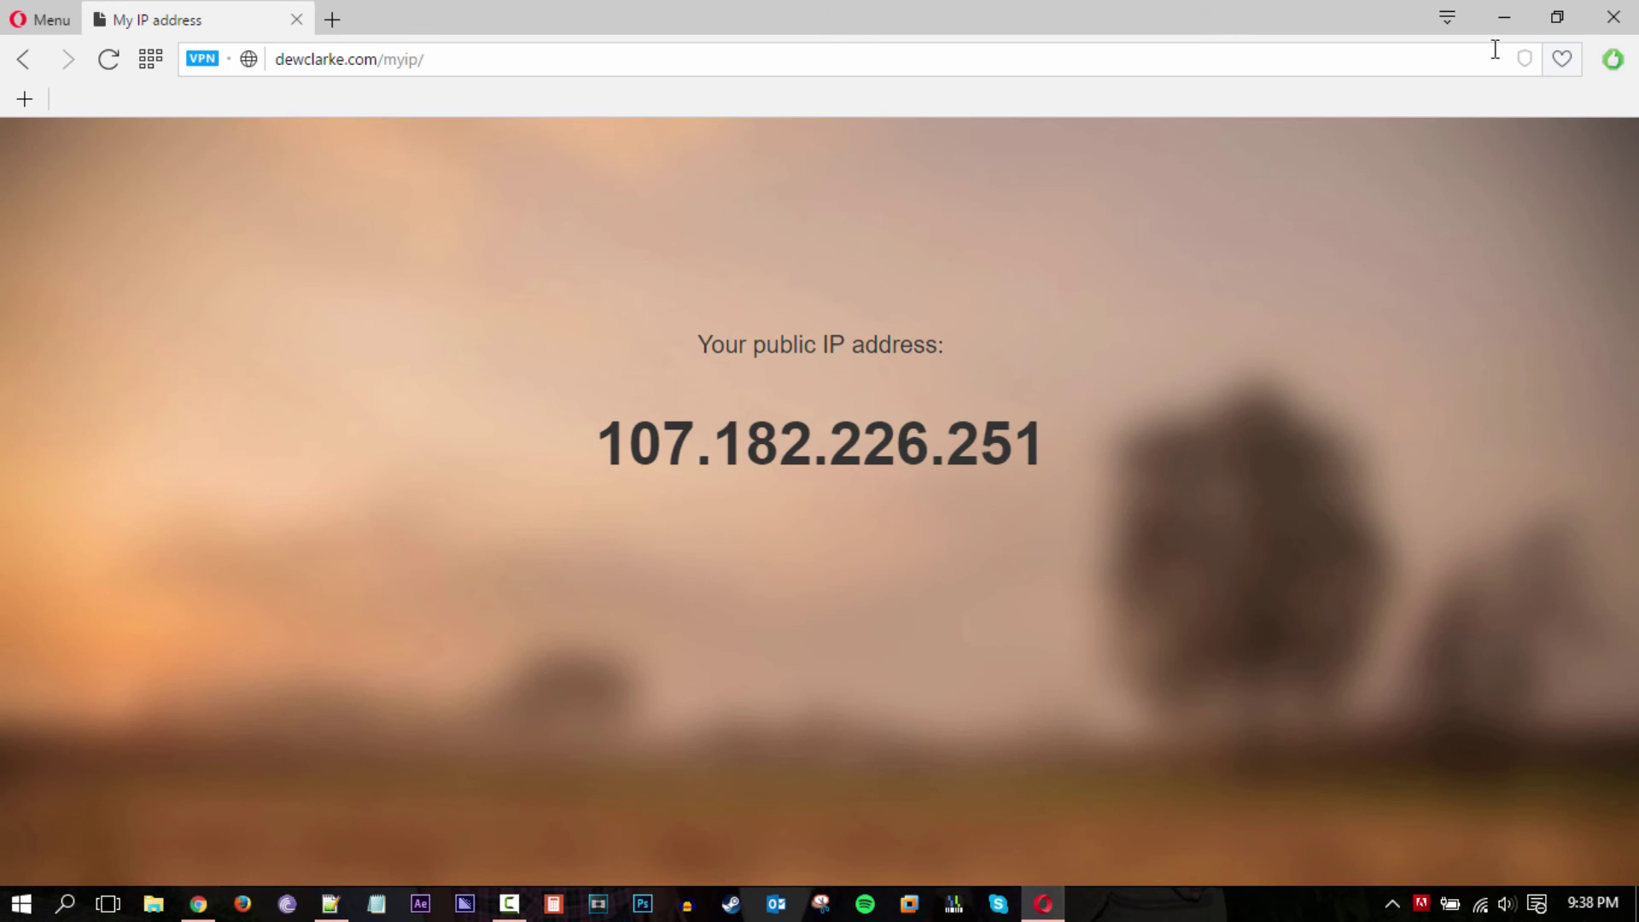
left_click(1509, 15)
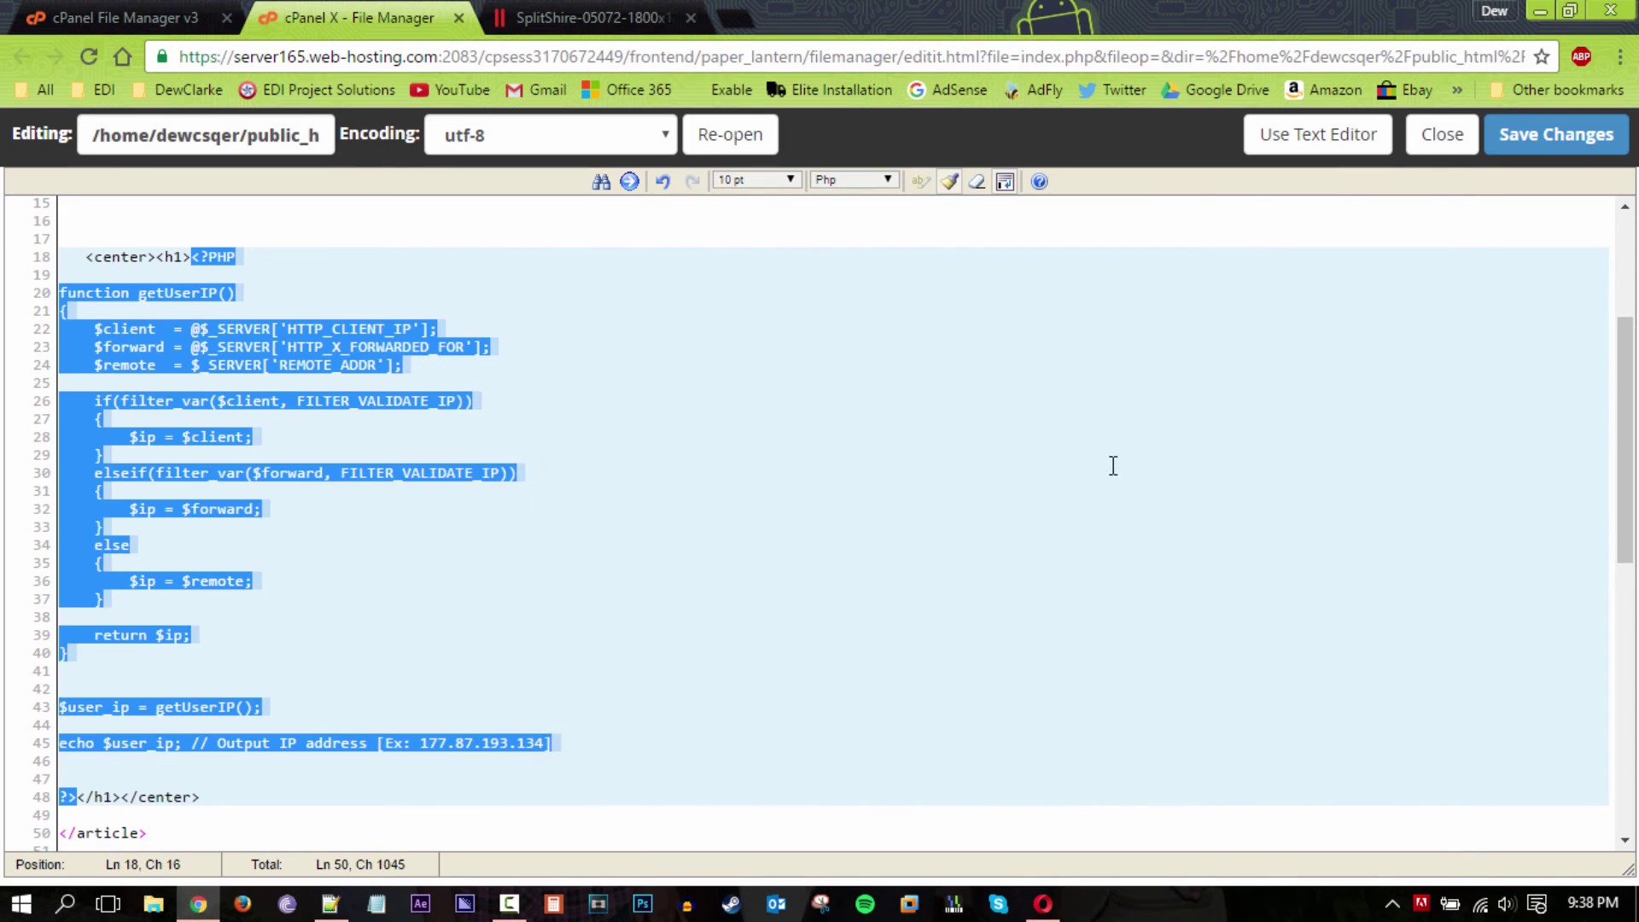
left_click(1092, 512)
left_click_drag(1626, 449, 1626, 309)
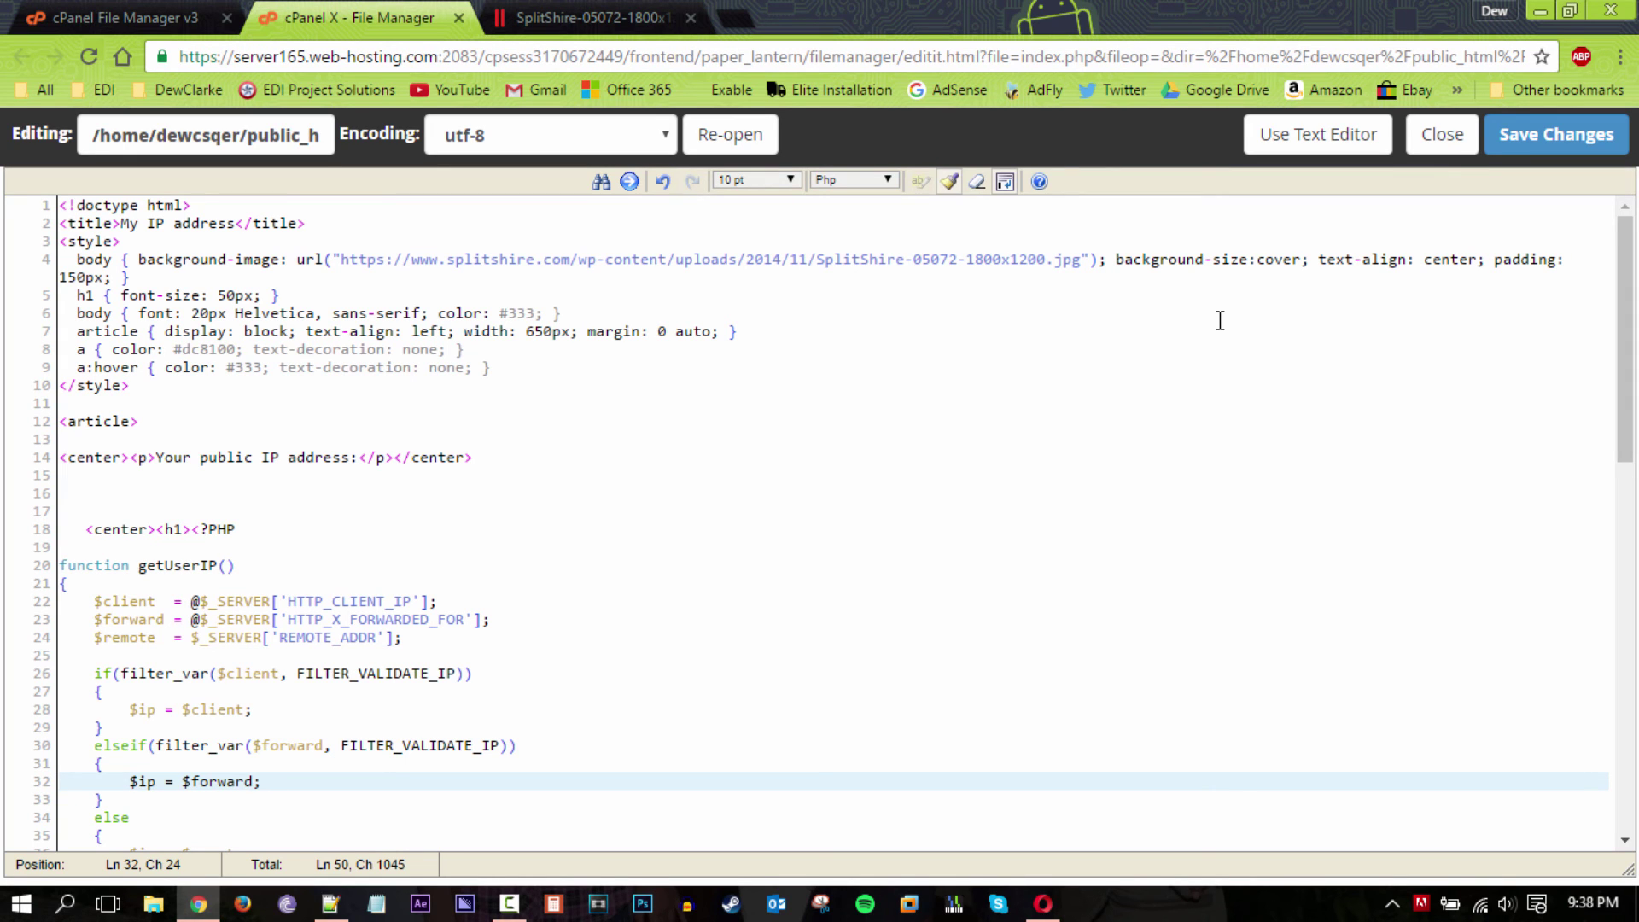
left_click(1043, 906)
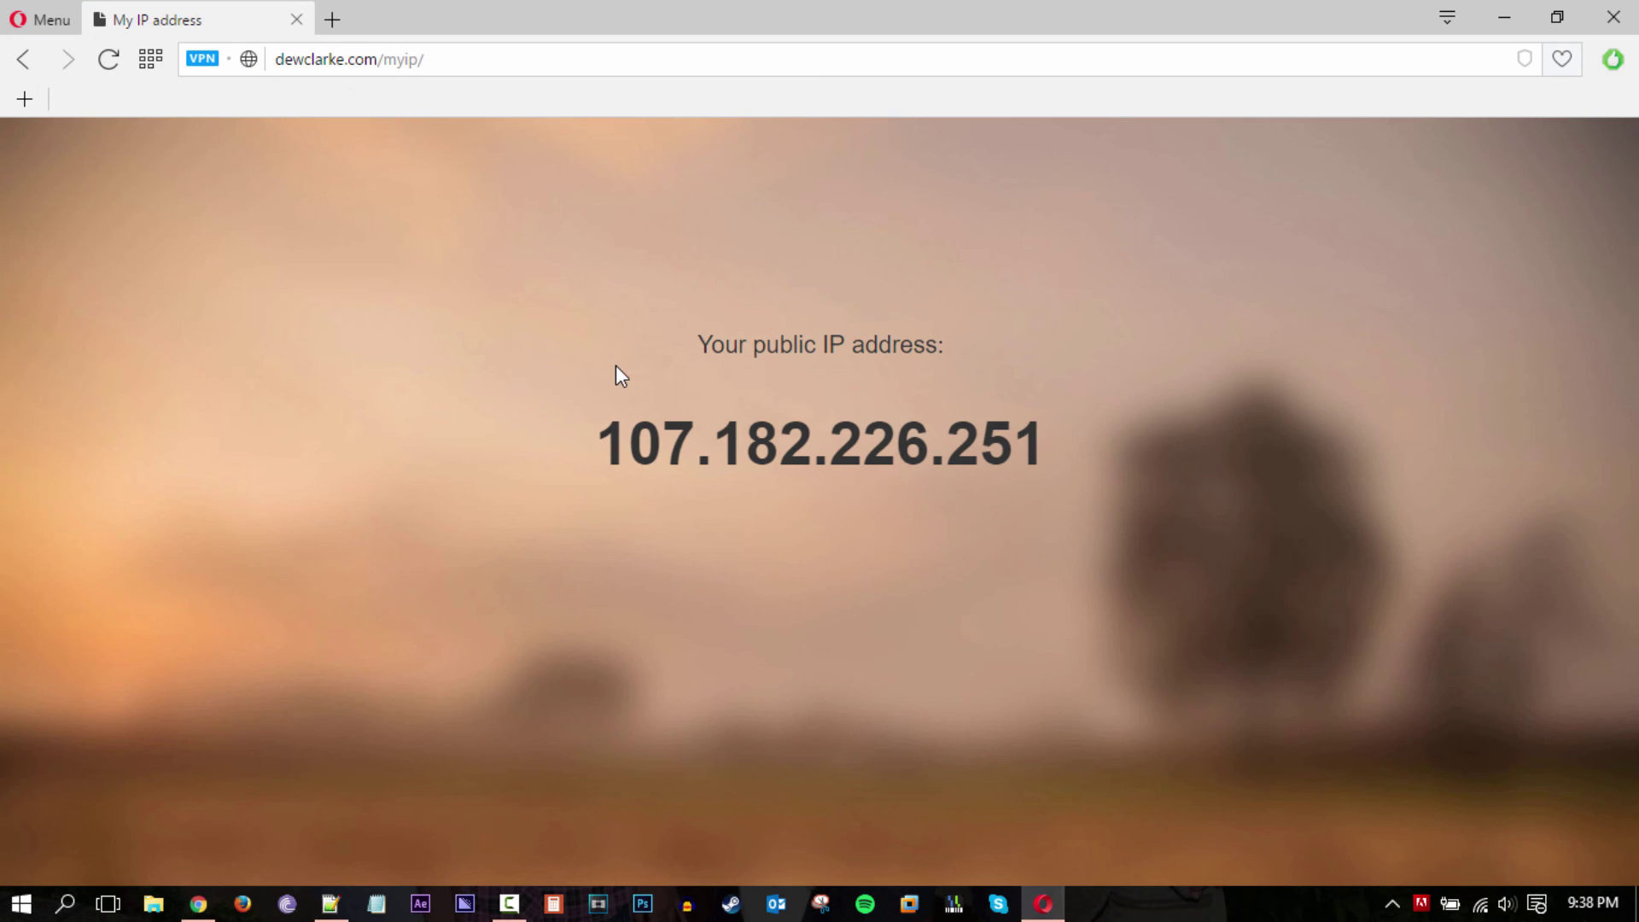